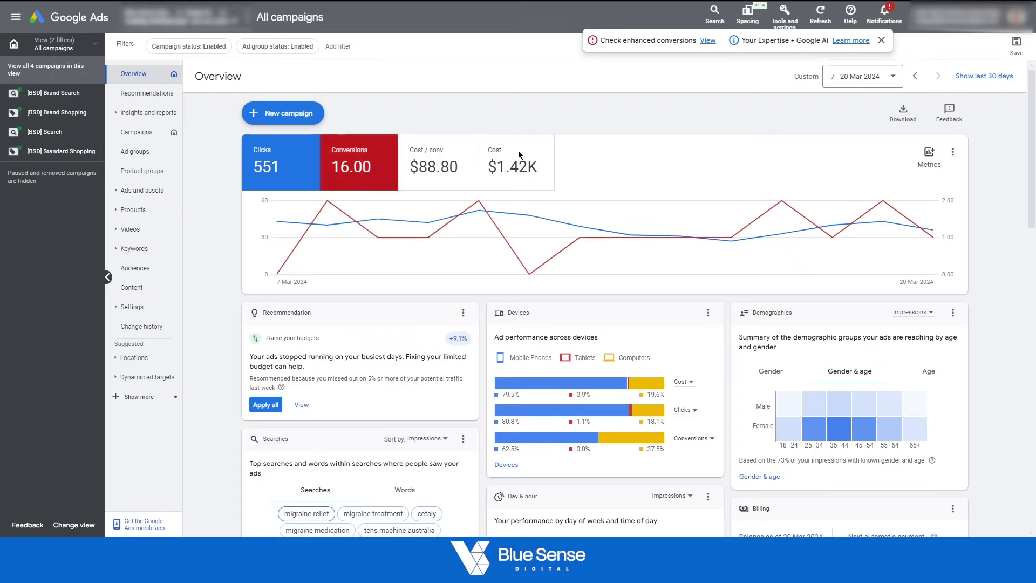
- Dismiss the enhanced conversions notice and bring up the Tools and settings menu
click(880, 40)
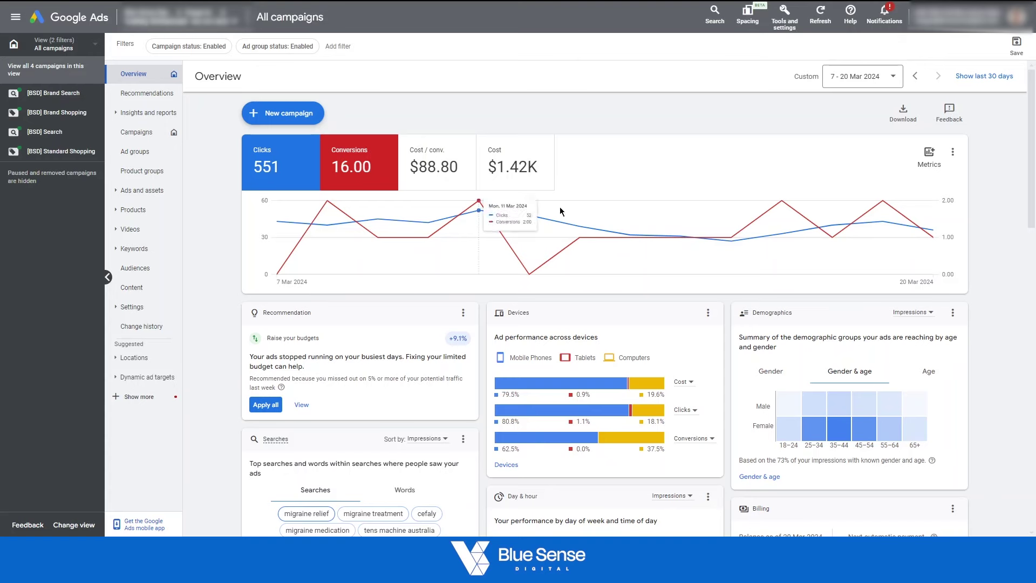
click(784, 19)
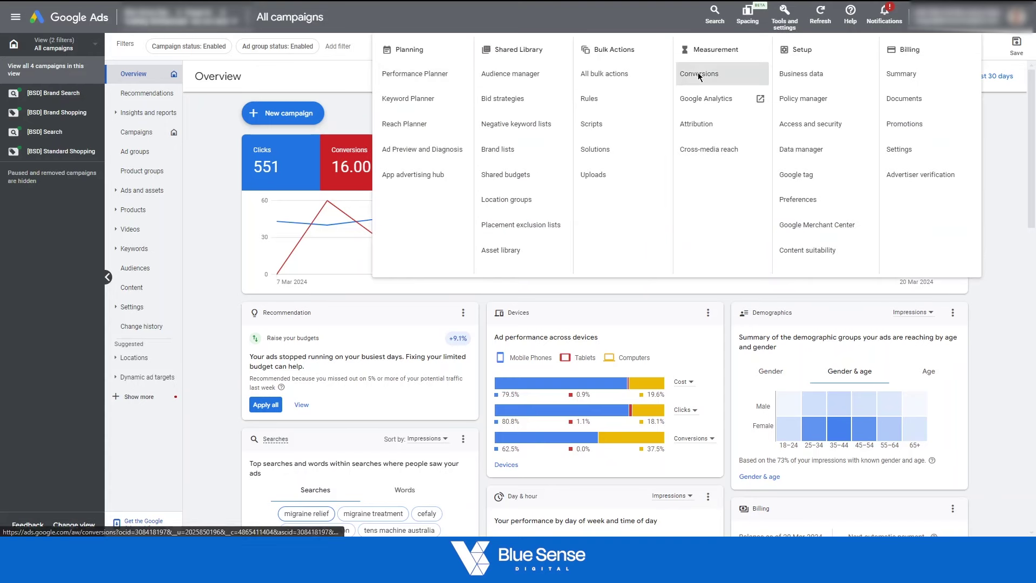
- Go to the Conversions summary listing the 8 purchase conversion actions
click(704, 81)
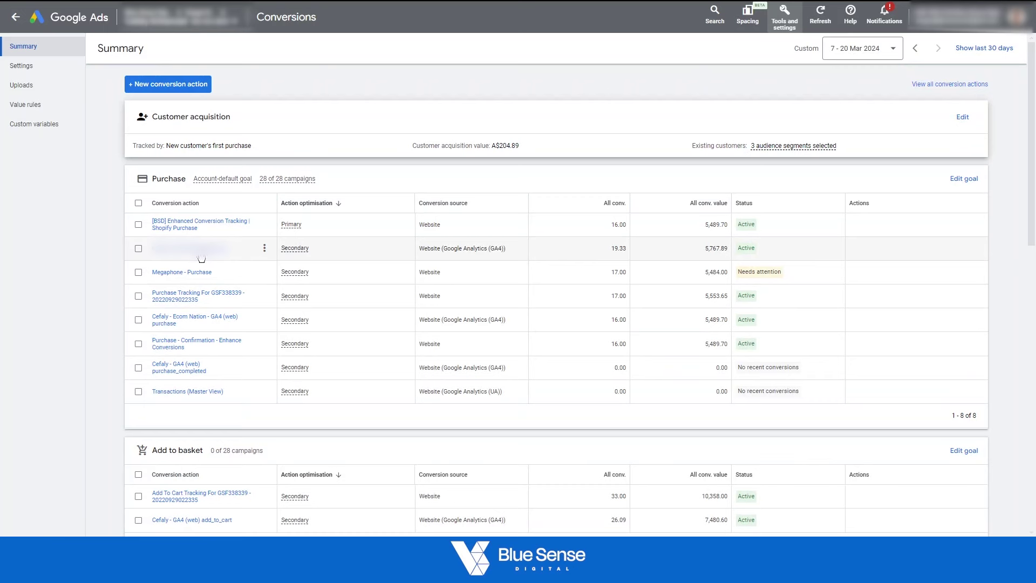
double_click(437, 227)
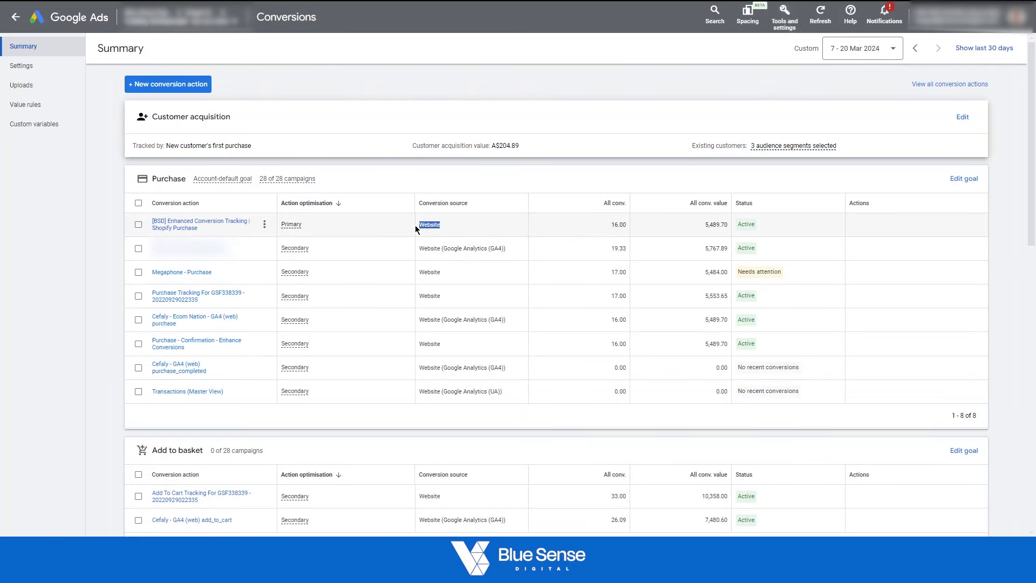
- Open the '[BSD] Enhanced Conversion Tracking | Shopify Purchase' action and expand Enhanced conversions
click(211, 226)
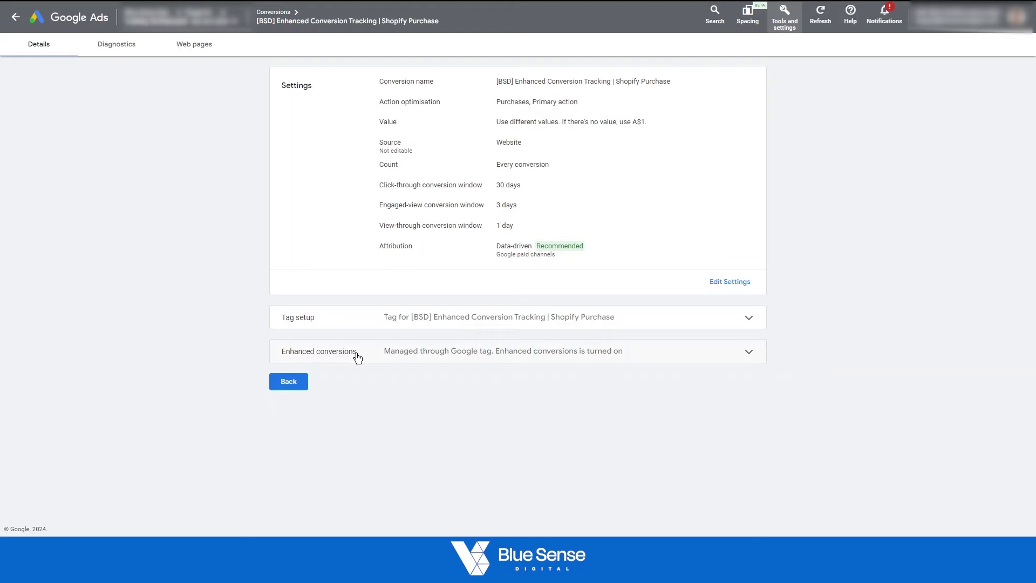
drag(358, 357, 283, 348)
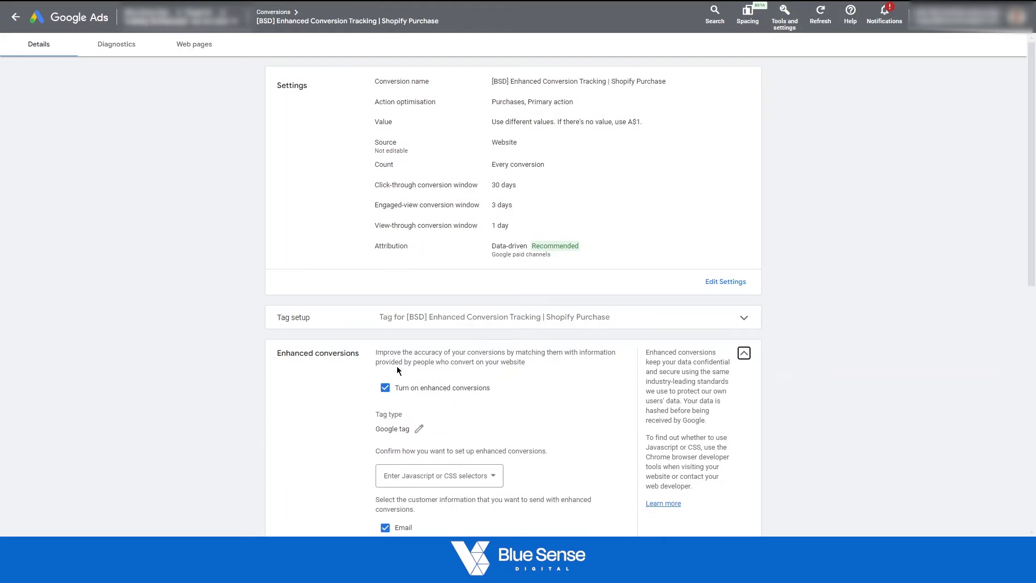
scroll(388, 356, down, 4)
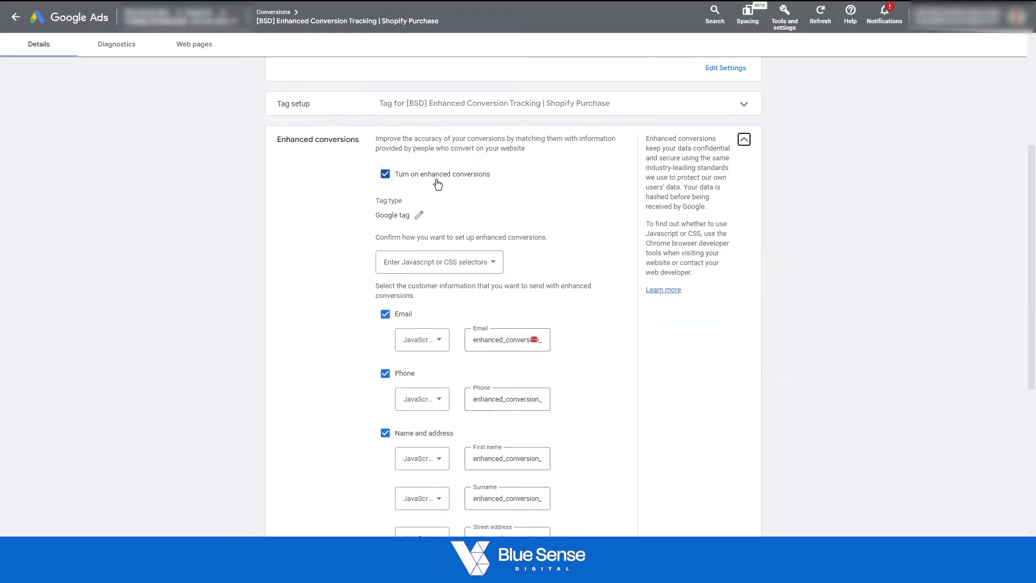
scroll(441, 183, down, 2)
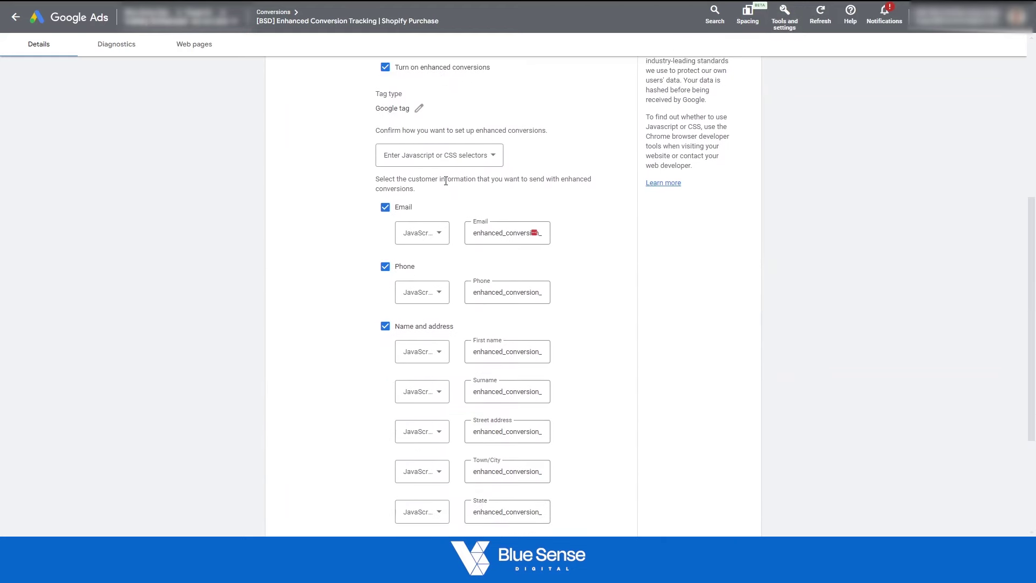
- Review the enhanced conversions fields, including Email, then collapse the section
triple_click(505, 236)
click(524, 258)
scroll(514, 281, down, 1)
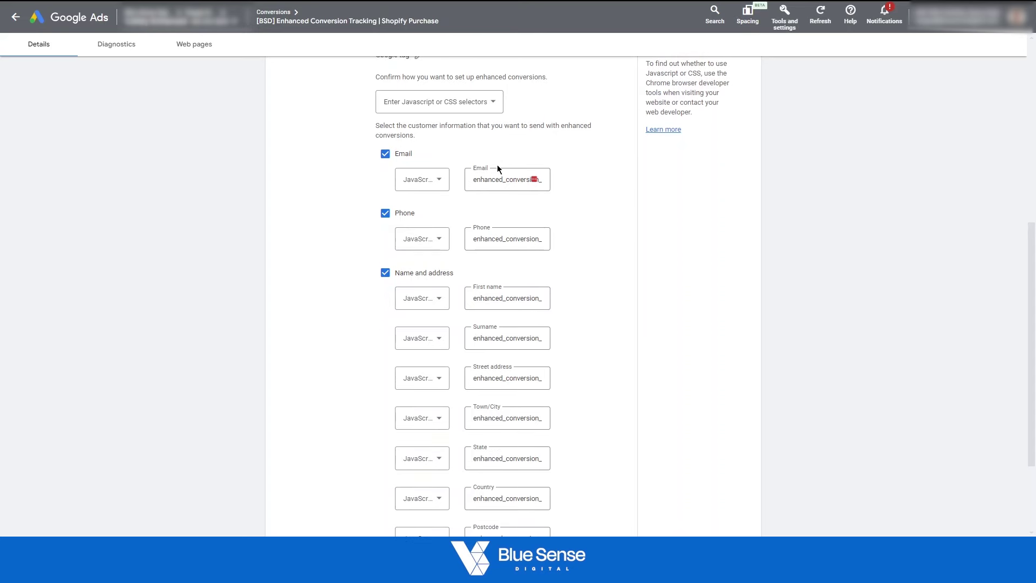
scroll(499, 225, down, 2)
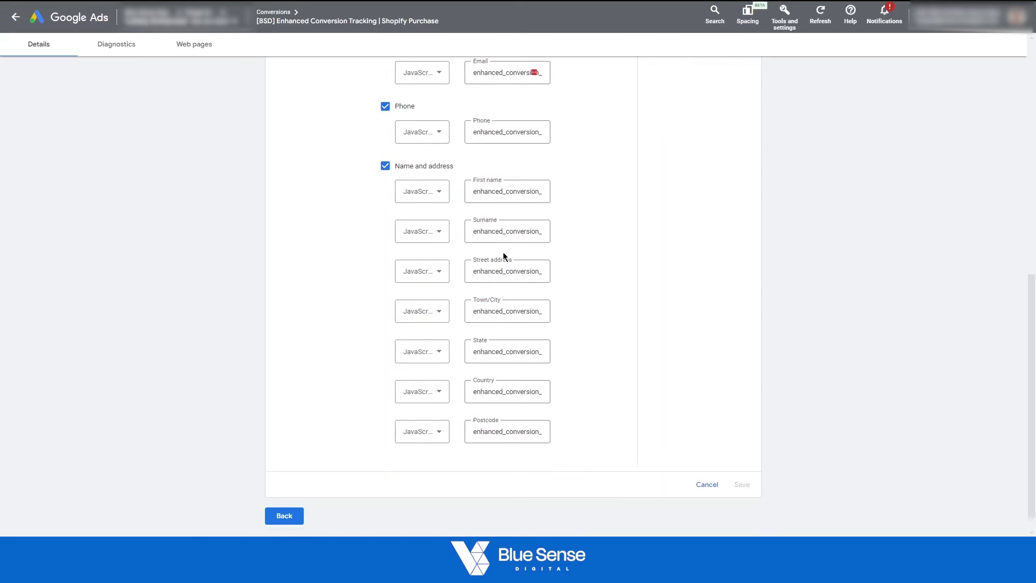
scroll(506, 237, up, 1)
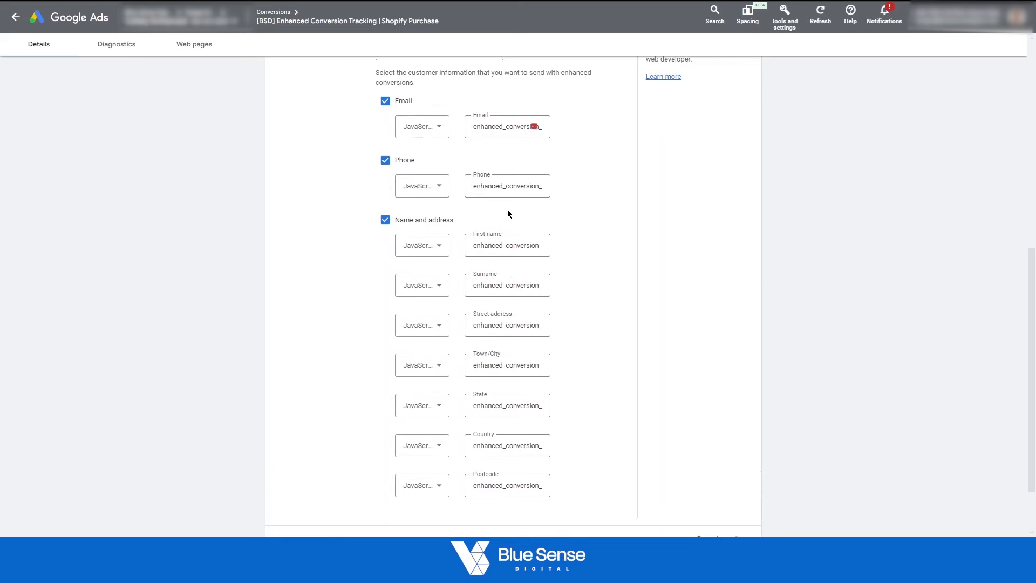
scroll(508, 210, up, 8)
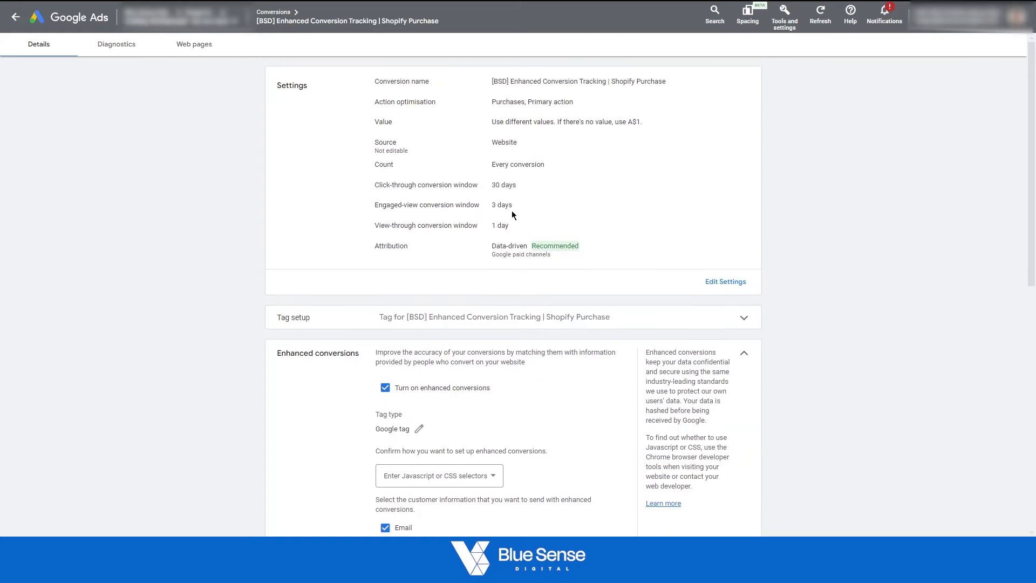
scroll(511, 210, down, 3)
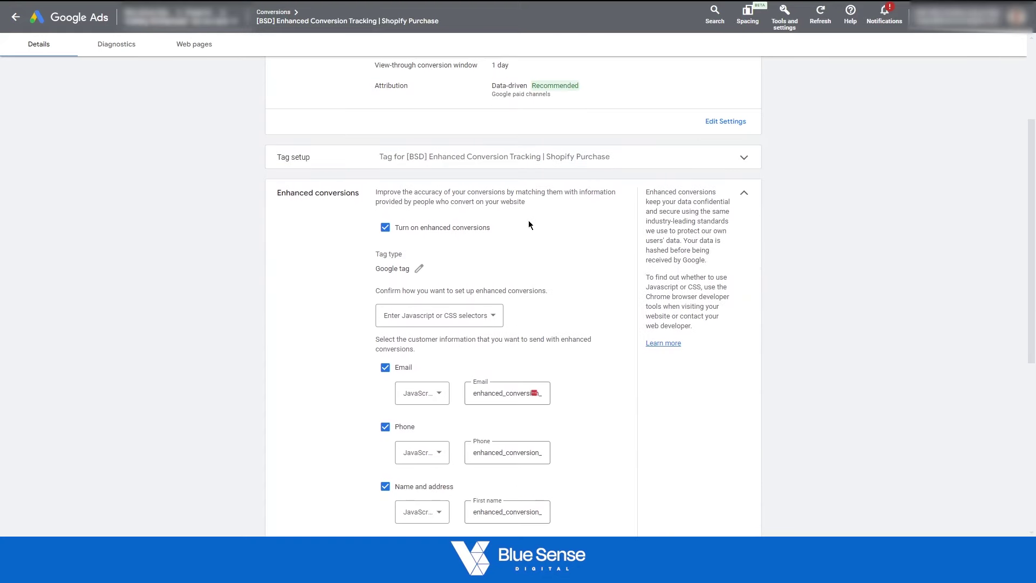
click(743, 195)
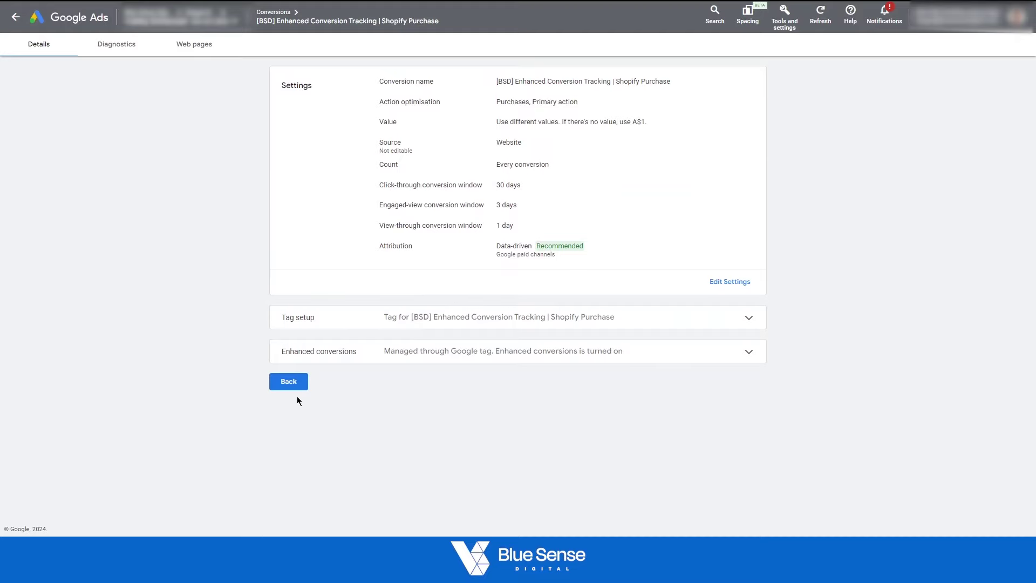
- Return to the conversions summary, then open the web stream under Analytics Admin > Data streams
click(294, 382)
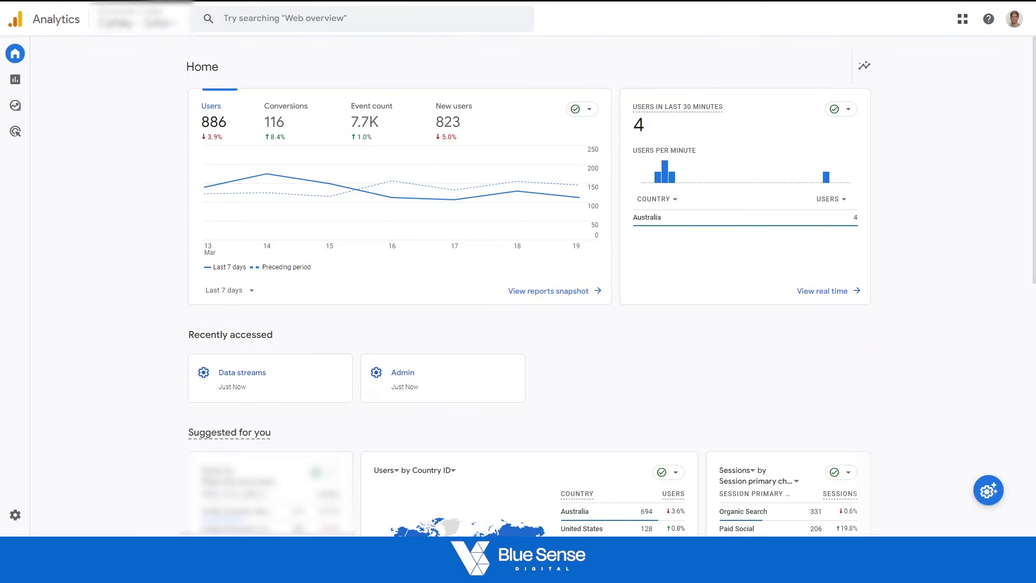
click(25, 517)
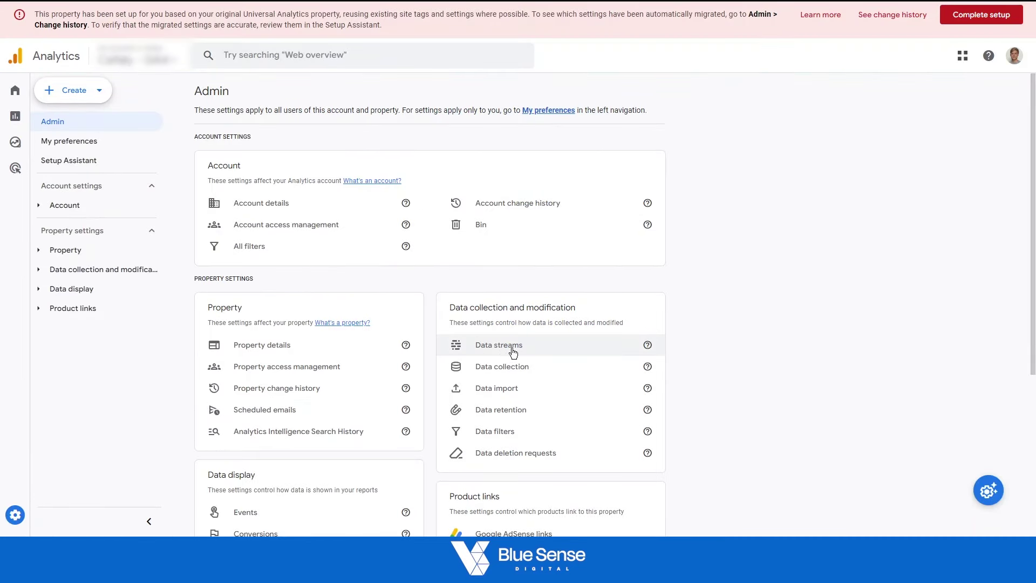
click(513, 345)
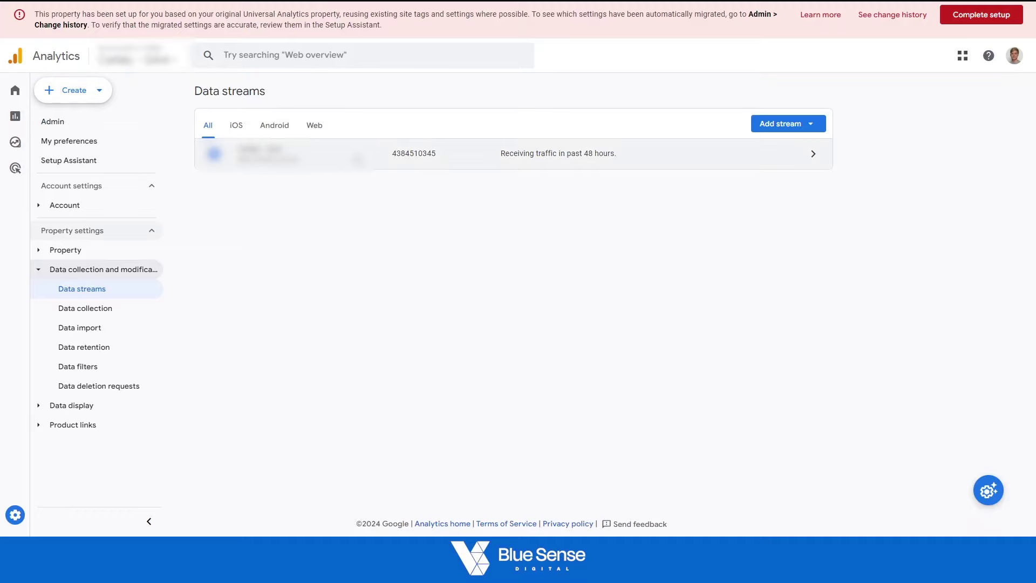
click(426, 154)
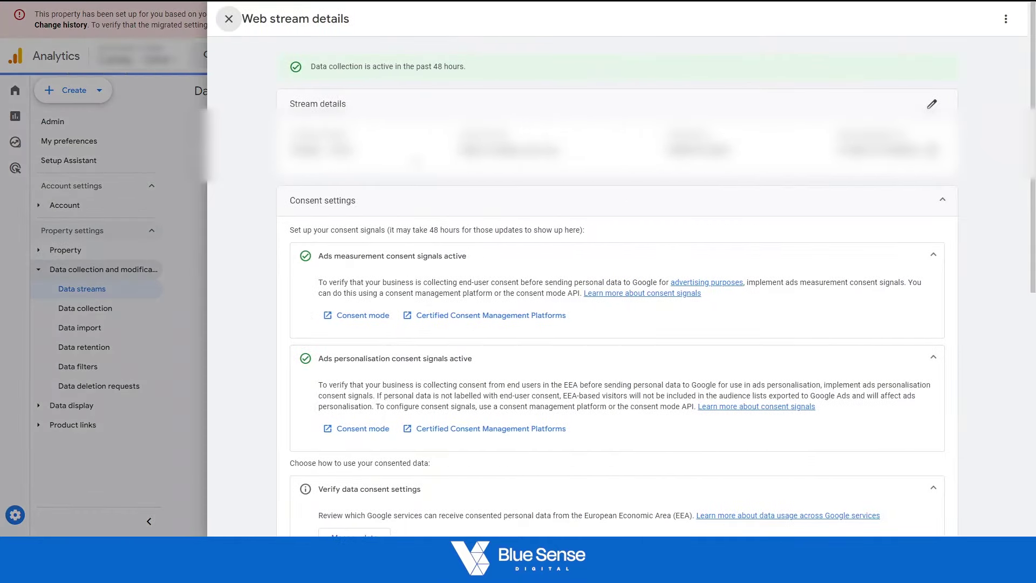
- Open the Google tag's settings and expand the full Settings list via Show more
scroll(426, 151, down, 2)
scroll(426, 152, down, 6)
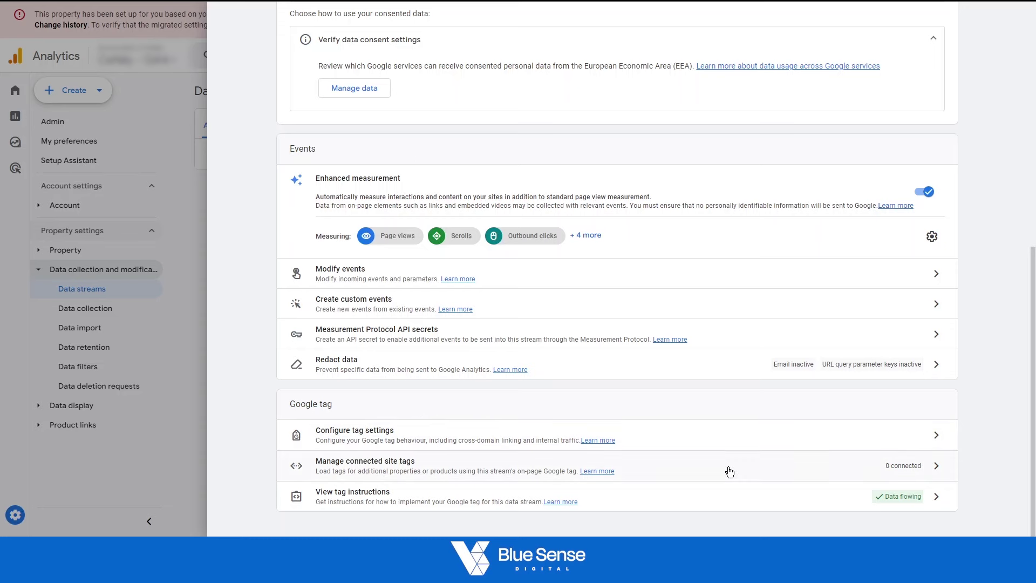
click(937, 447)
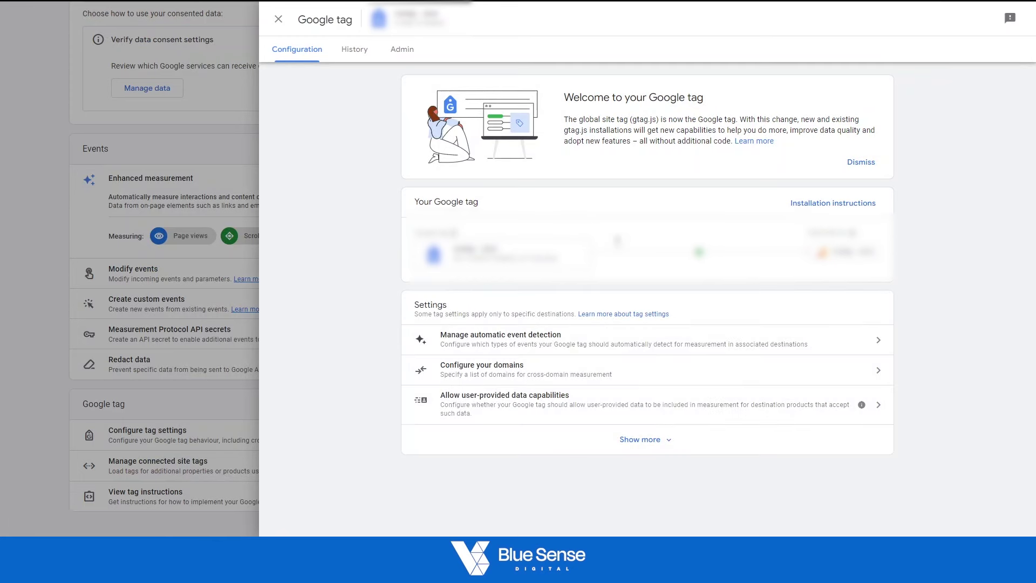
click(658, 446)
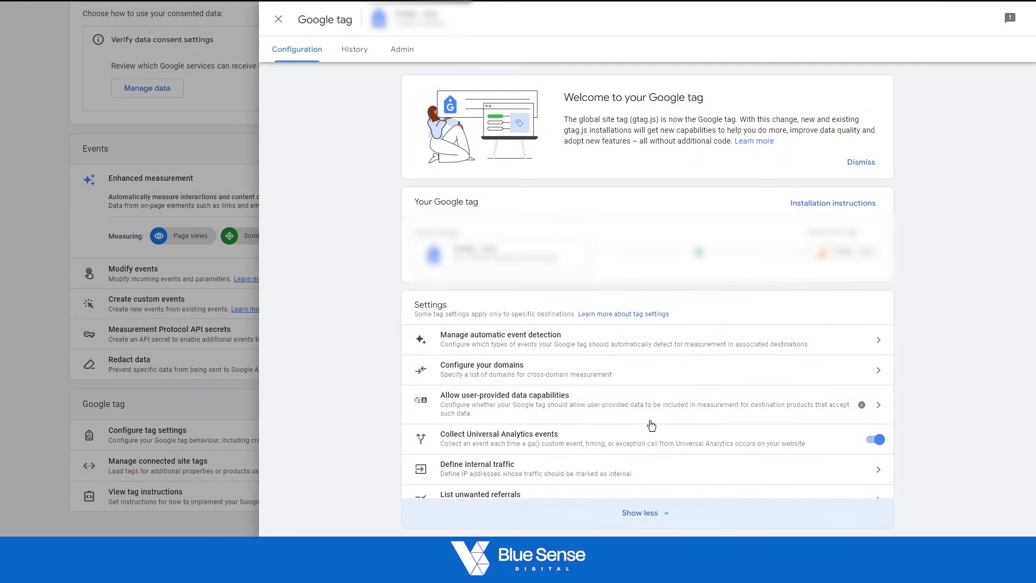
scroll(593, 350, down, 2)
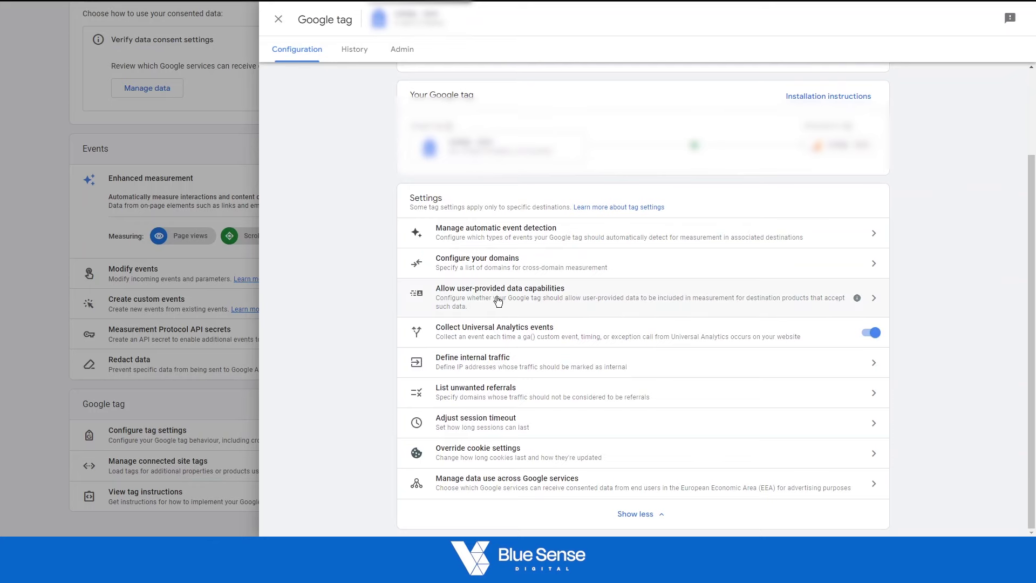
- In Allow user-provided data capabilities, try specifying email via a global JavaScript variable
click(873, 301)
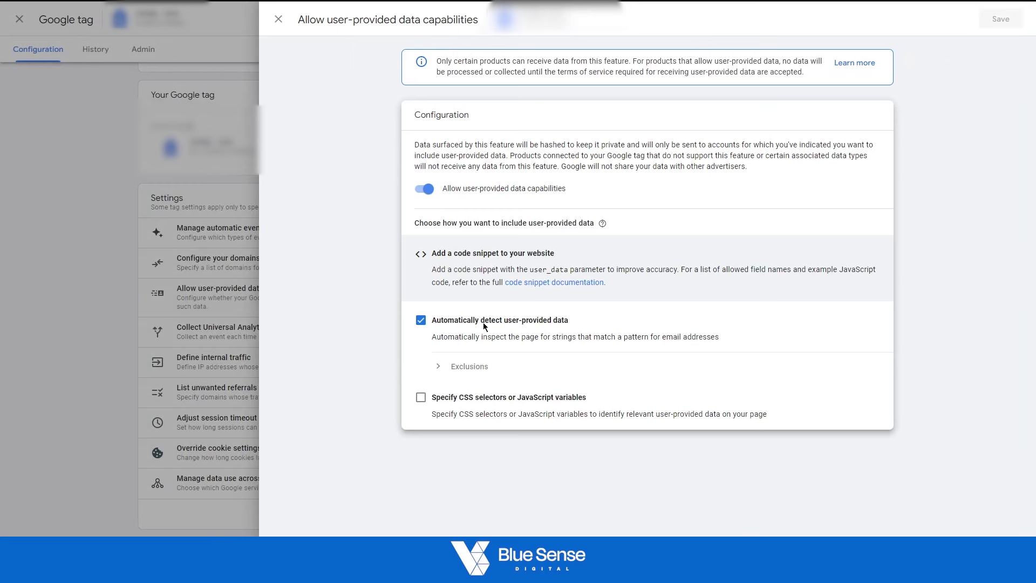
click(421, 398)
click(437, 431)
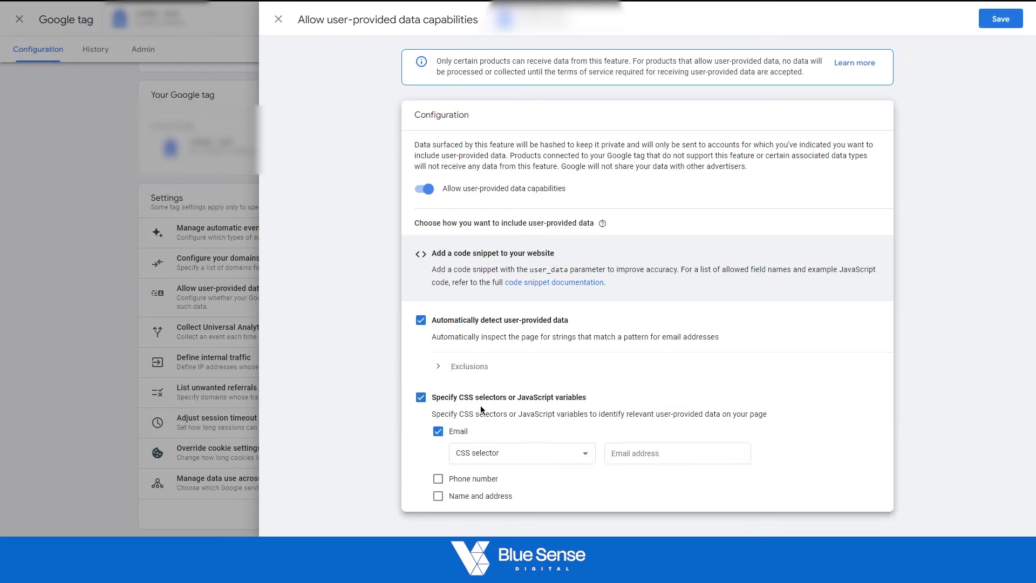
click(538, 454)
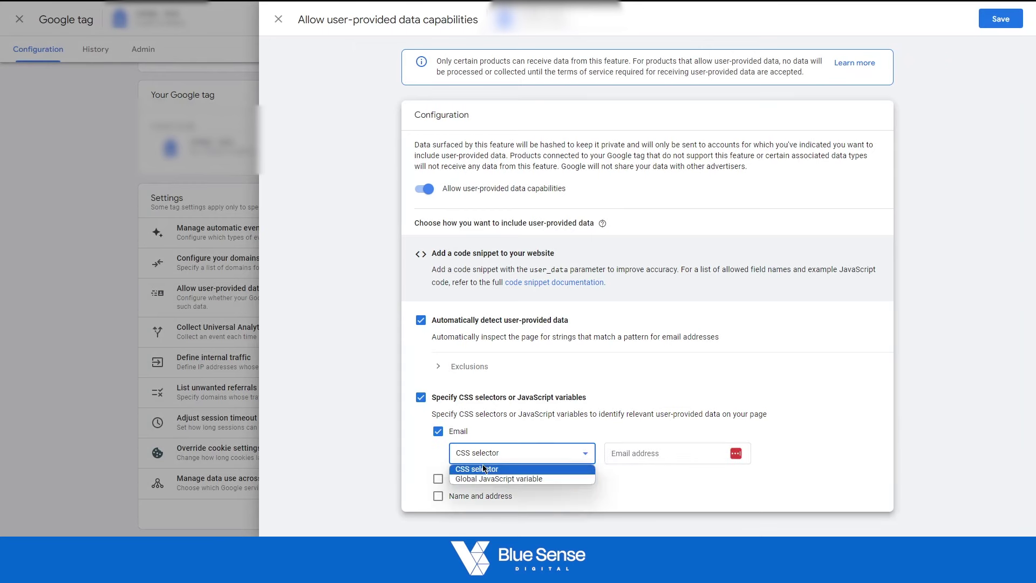
click(494, 480)
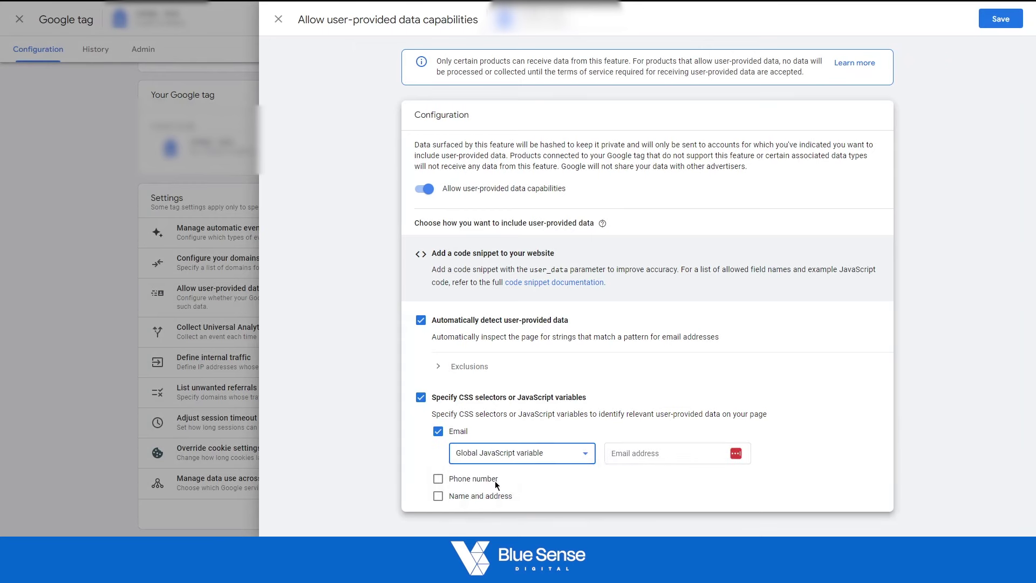
click(635, 455)
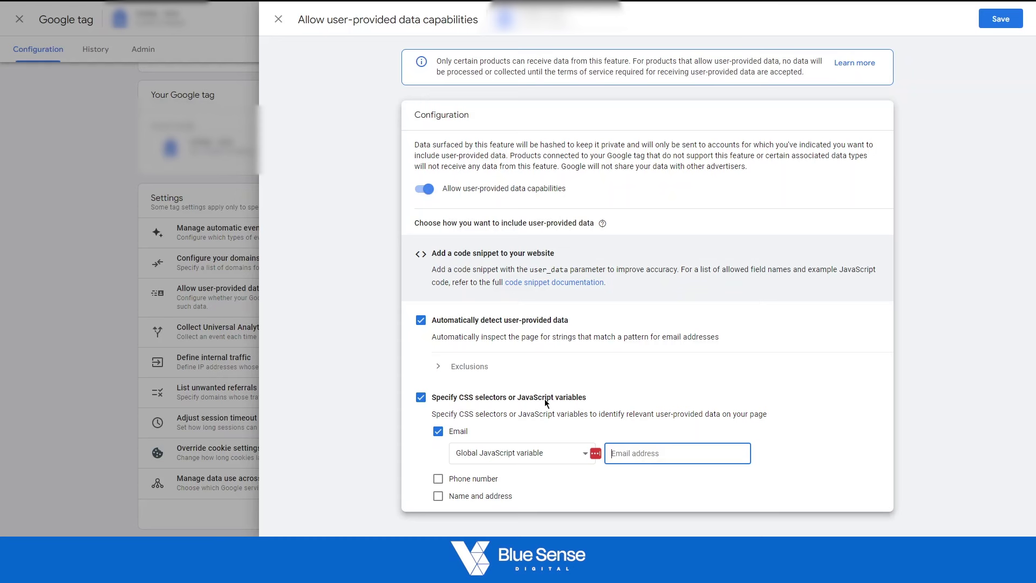
- Uncheck Specify CSS selectors or JavaScript variables, keeping Automatically detect user-provided data on
click(578, 397)
drag(578, 397, 517, 397)
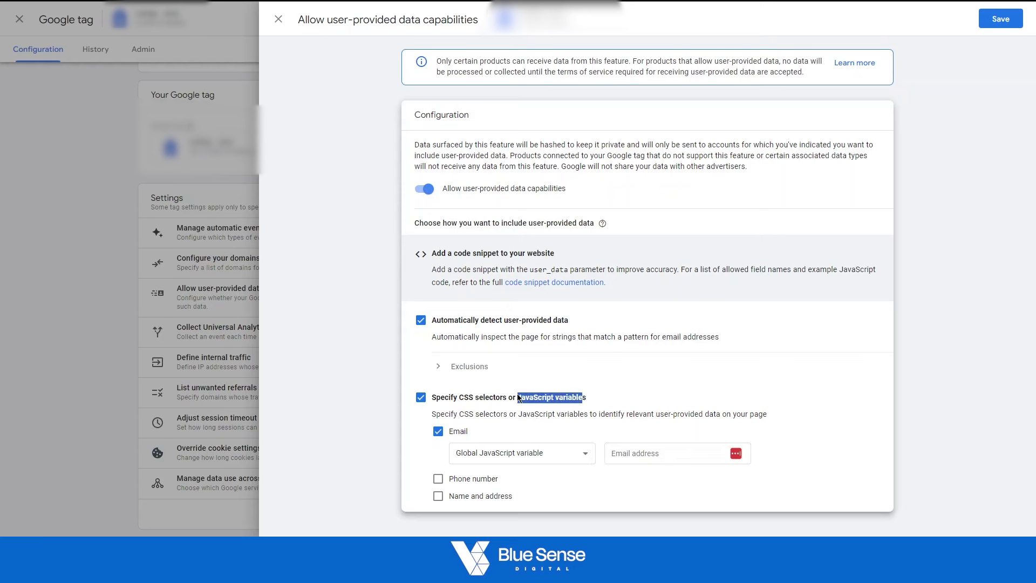
click(421, 398)
click(646, 399)
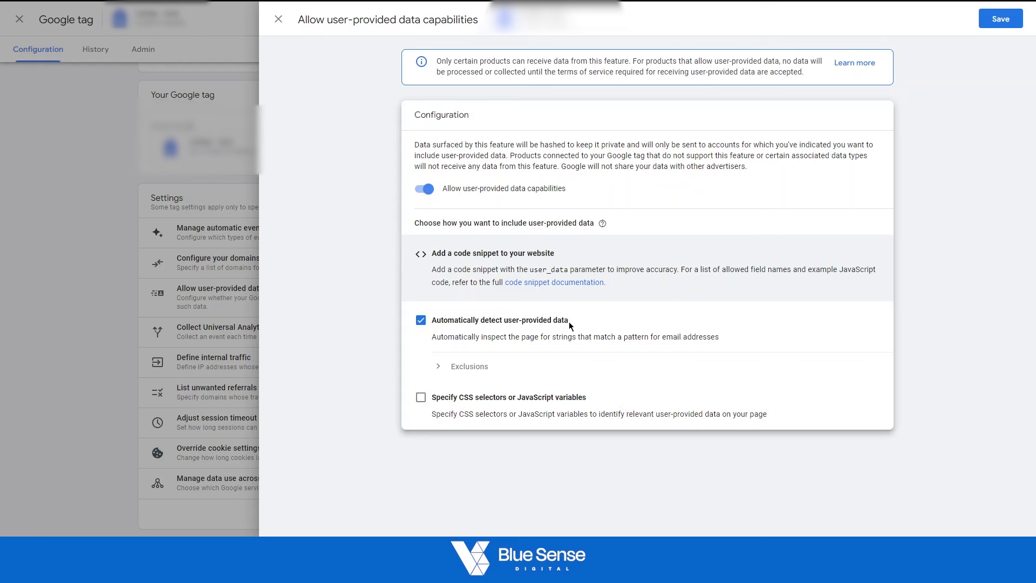
drag(569, 322, 458, 325)
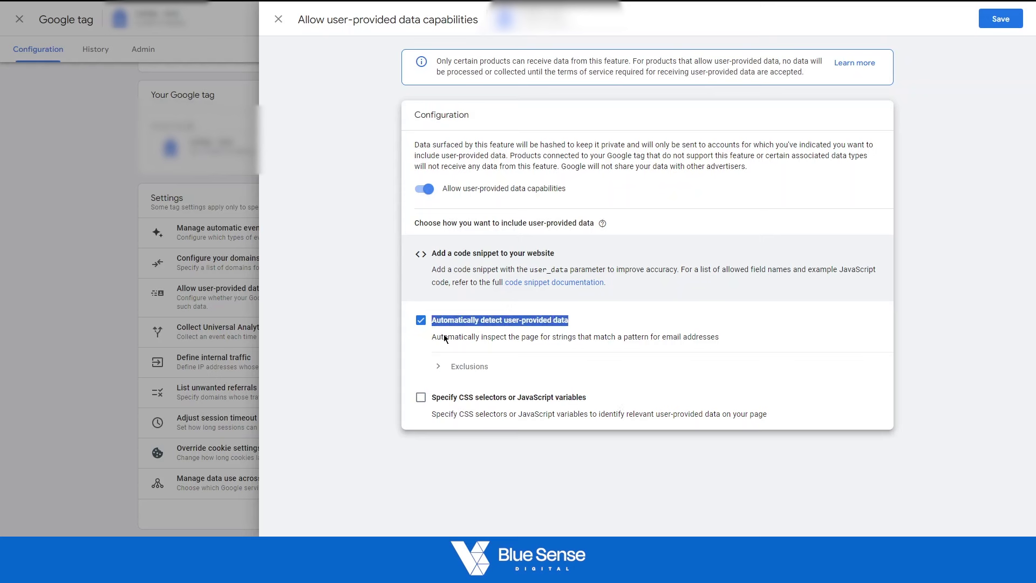